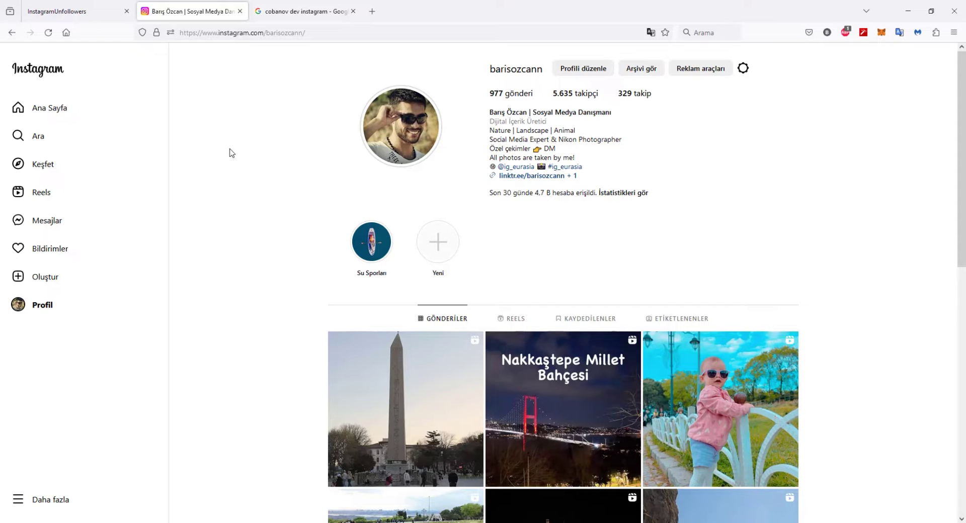
- Move from the cobanov dev Google results to the InstagramUnfollowers script page on github.io
click(297, 14)
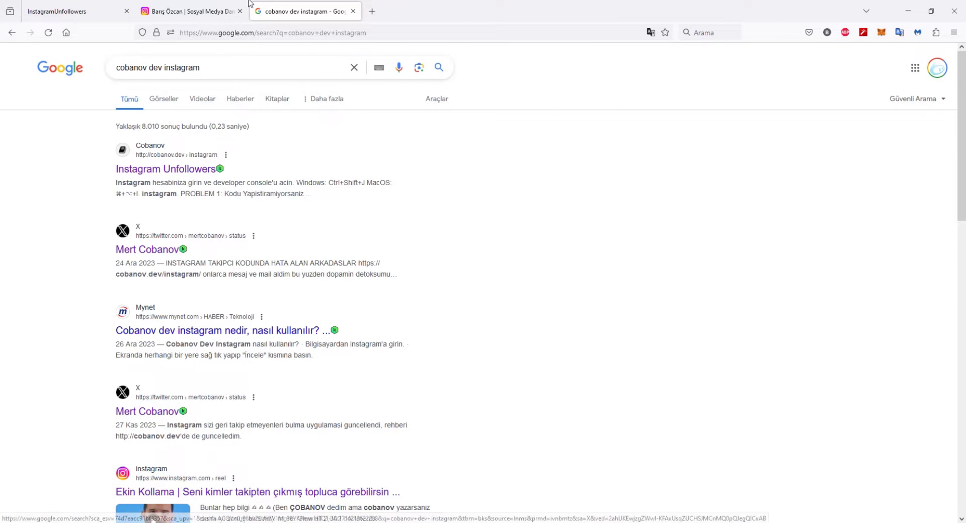
click(60, 14)
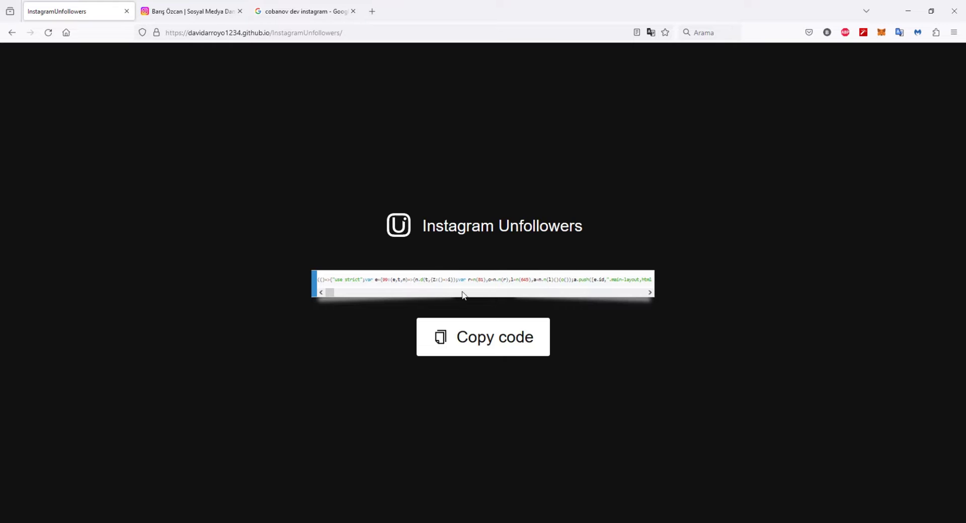
- Copy the unfollowers script with Copy code and return to the Instagram profile tab
click(486, 344)
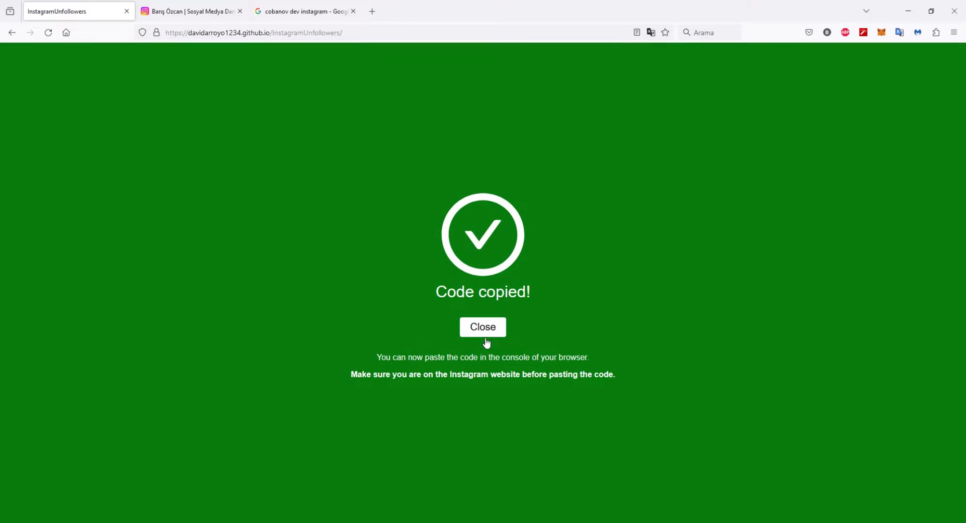
click(191, 11)
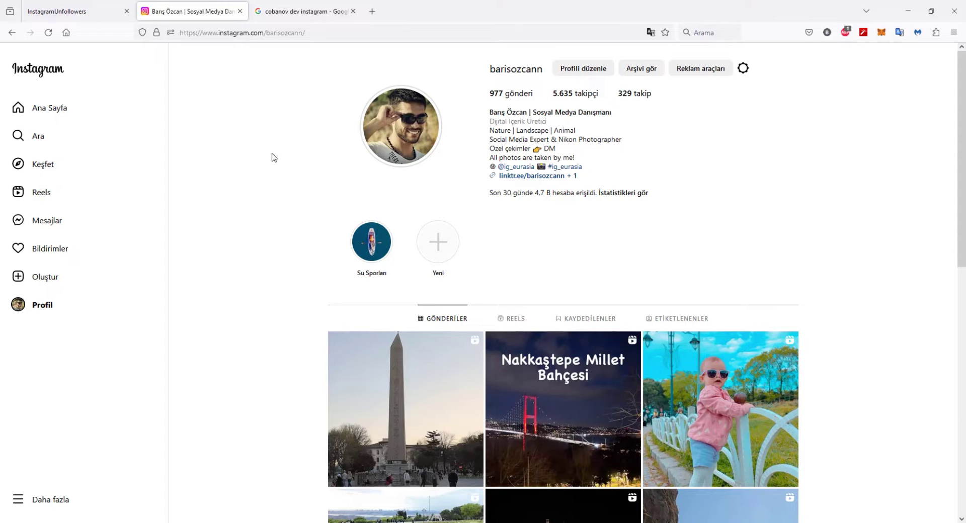
- Open Firefox Developer Tools on the profile page via Denetle and switch to the Konsol panel
right_click(239, 123)
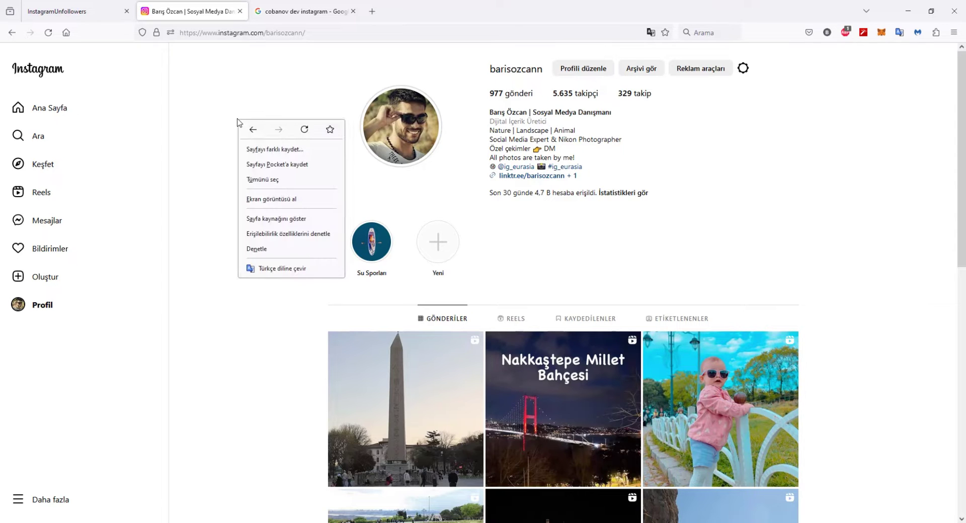
click(260, 249)
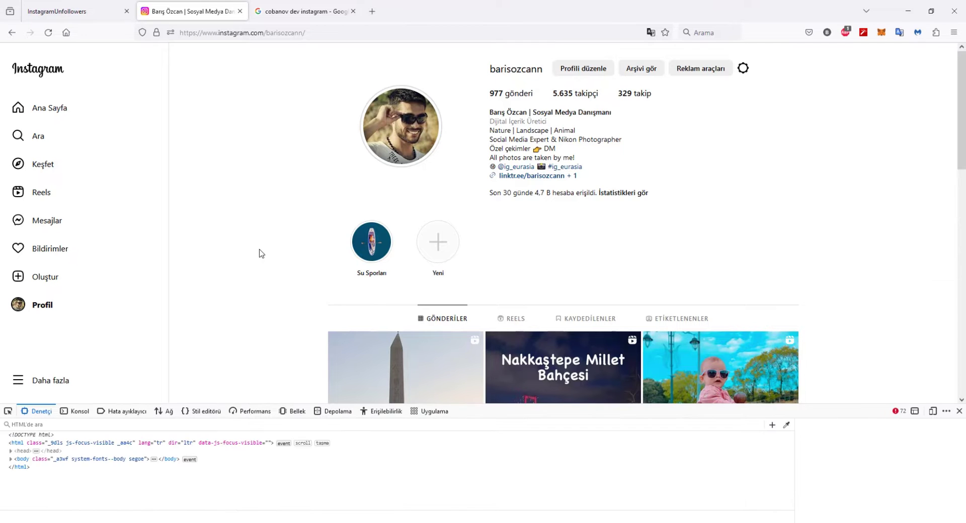
click(8, 411)
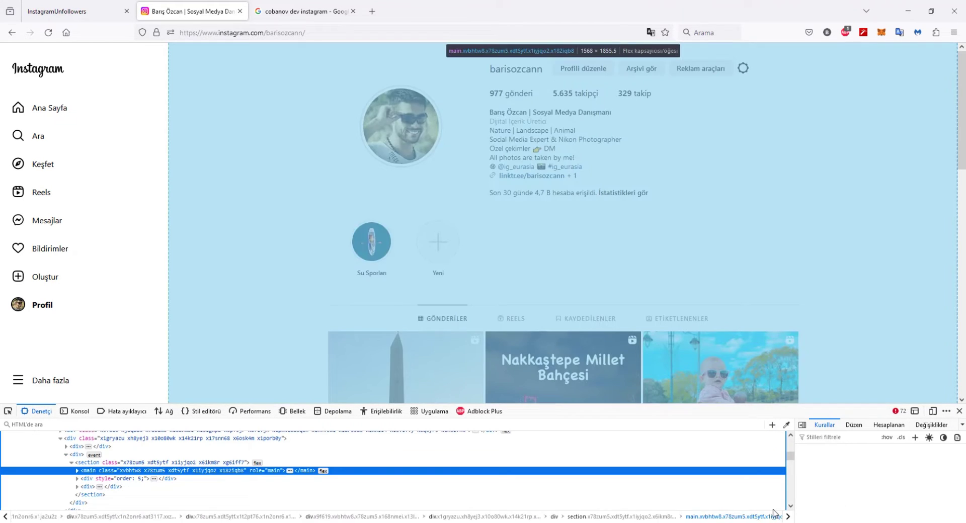
click(229, 276)
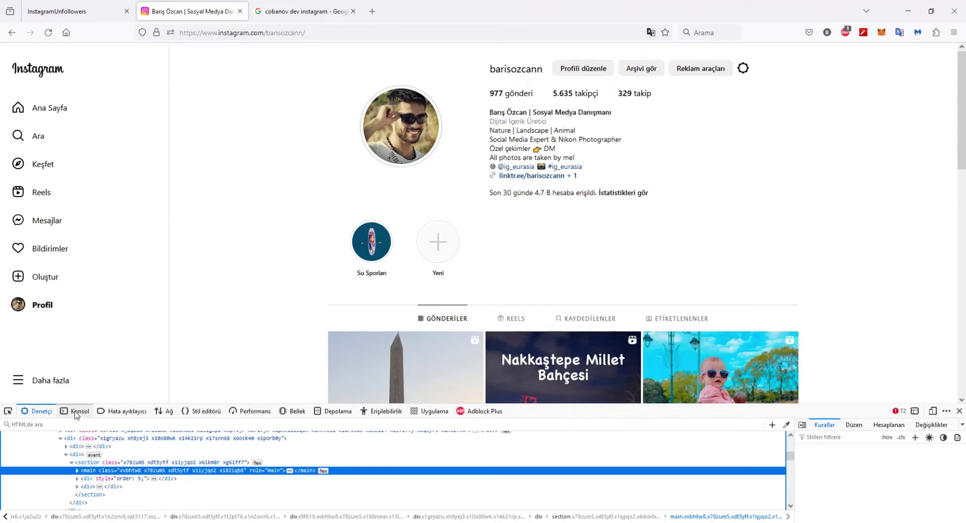
click(79, 413)
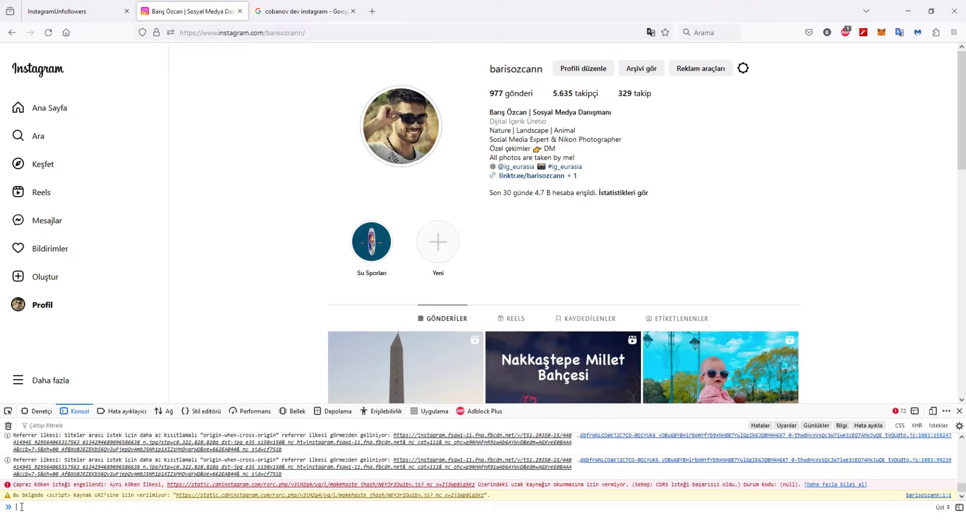
- Paste the copied InstagramUnfollowers script into the console with Yapıştır and run it
right_click(21, 507)
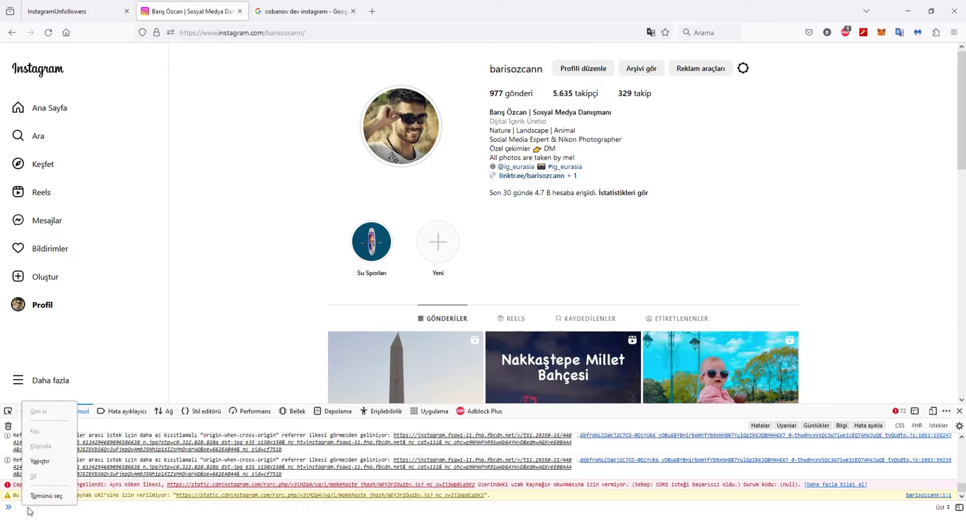
click(42, 461)
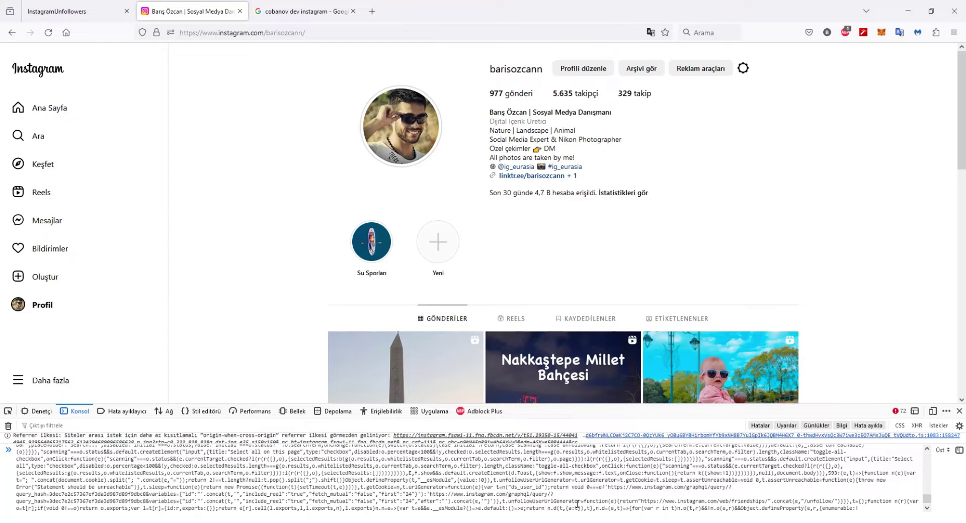
key(Return)
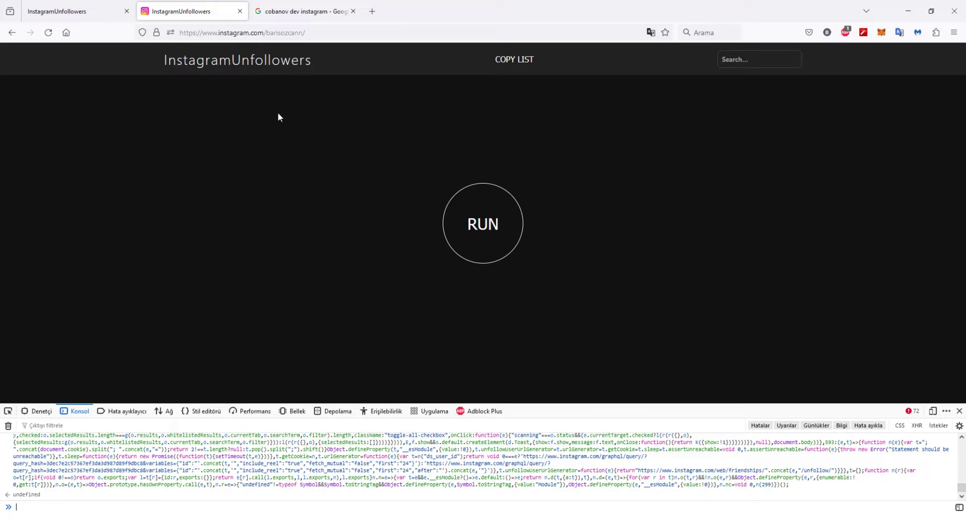
- Run the scan with DevTools closed until it completes: 329 accounts, 8 non-followers
click(484, 226)
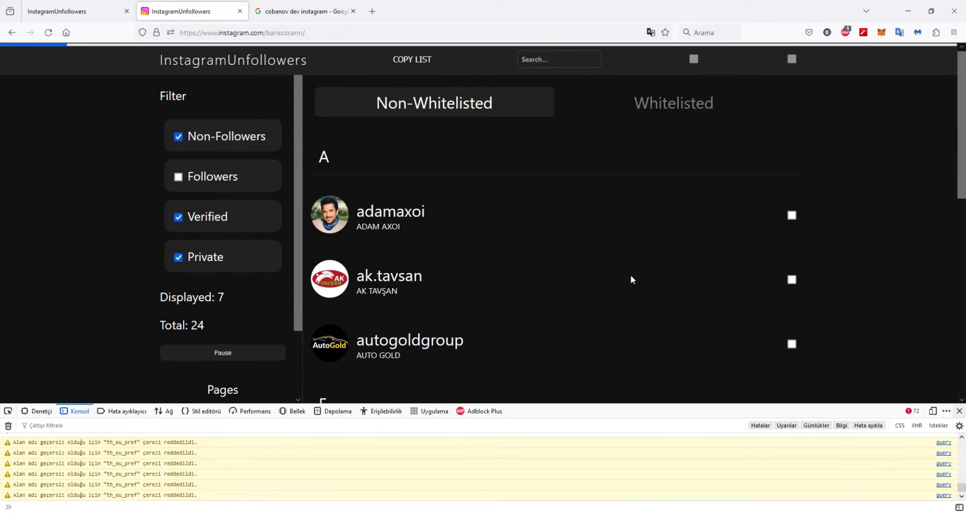
key(F12)
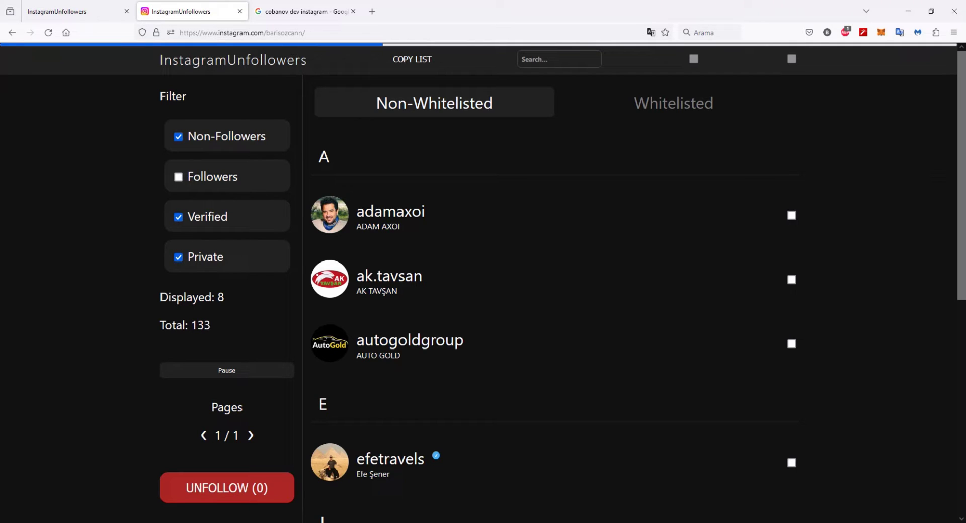
double_click(219, 325)
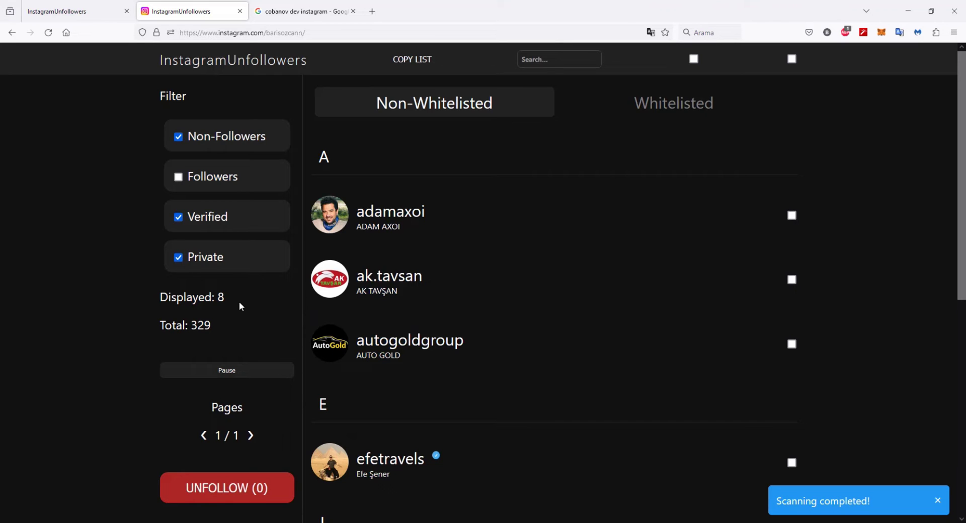
- Test the row and select-all checkboxes, ending with only the third A account ticked for UNFOLLOW (1)
click(961, 407)
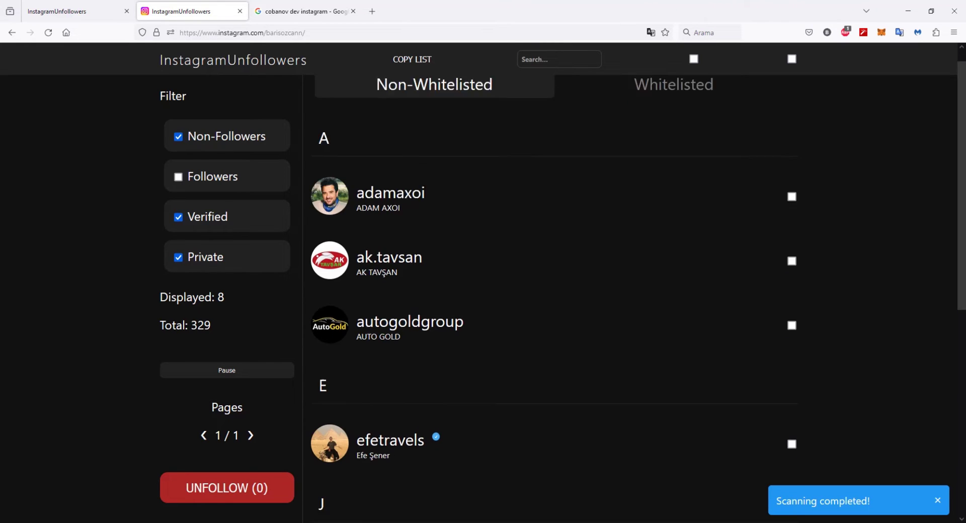
scroll(962, 397, up, 8)
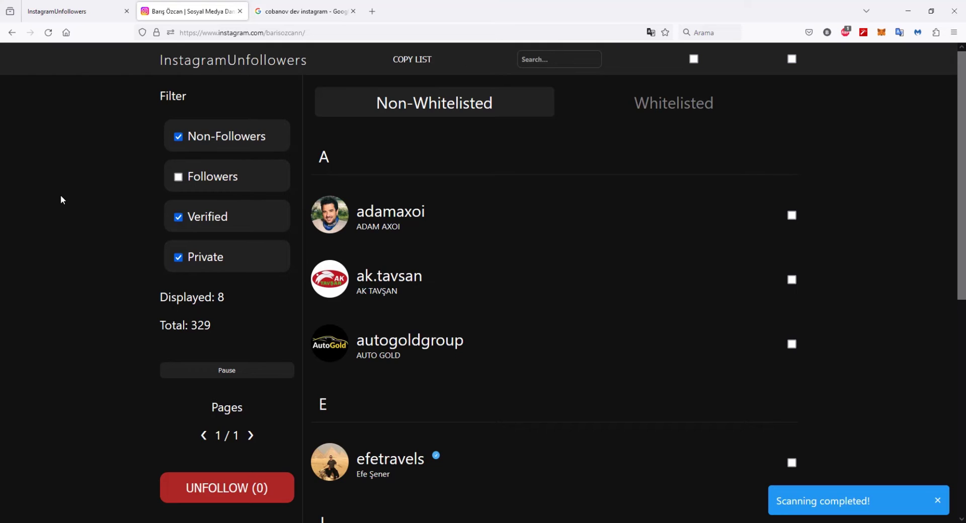
click(791, 344)
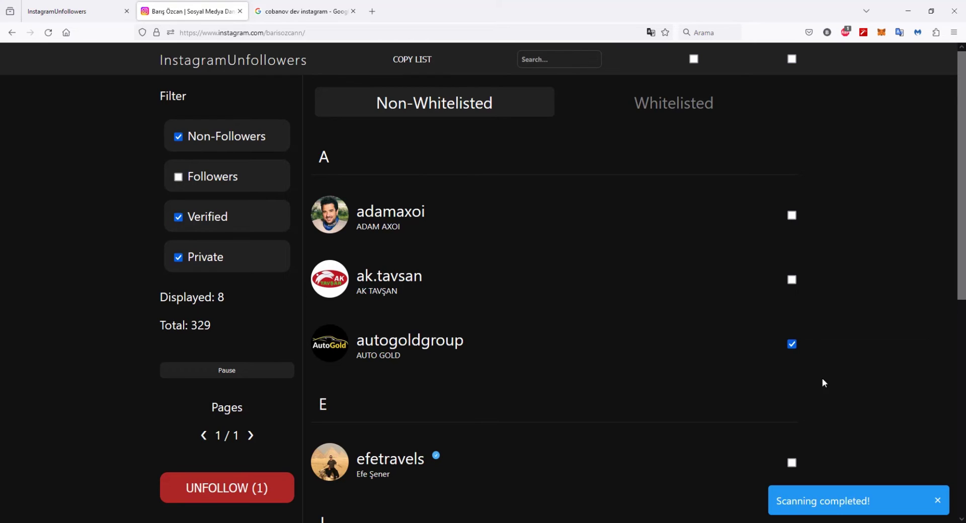
click(791, 463)
click(792, 281)
click(792, 280)
click(793, 462)
click(792, 59)
click(791, 59)
click(792, 345)
- Unfollow the marked account, confirm with Tamam, and highlight the 'All DONE!' [1/1] message
click(241, 495)
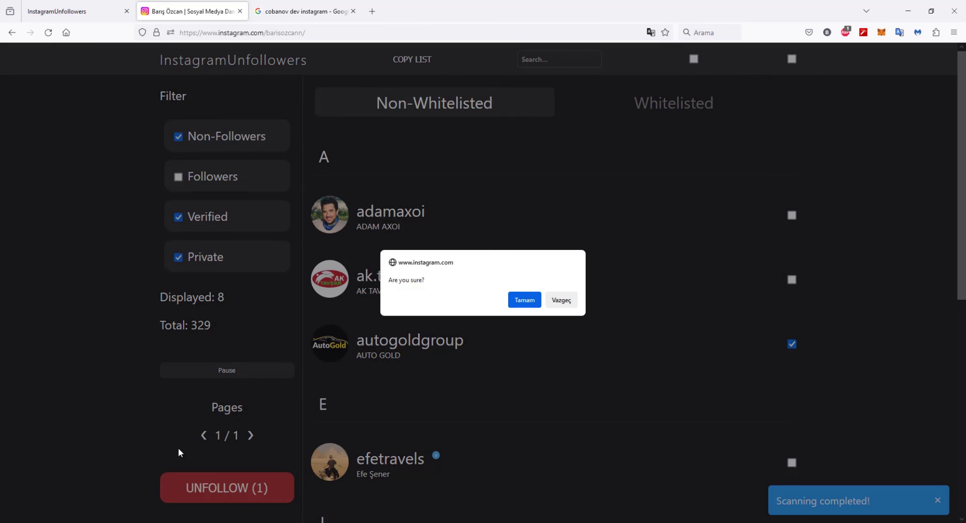
click(524, 302)
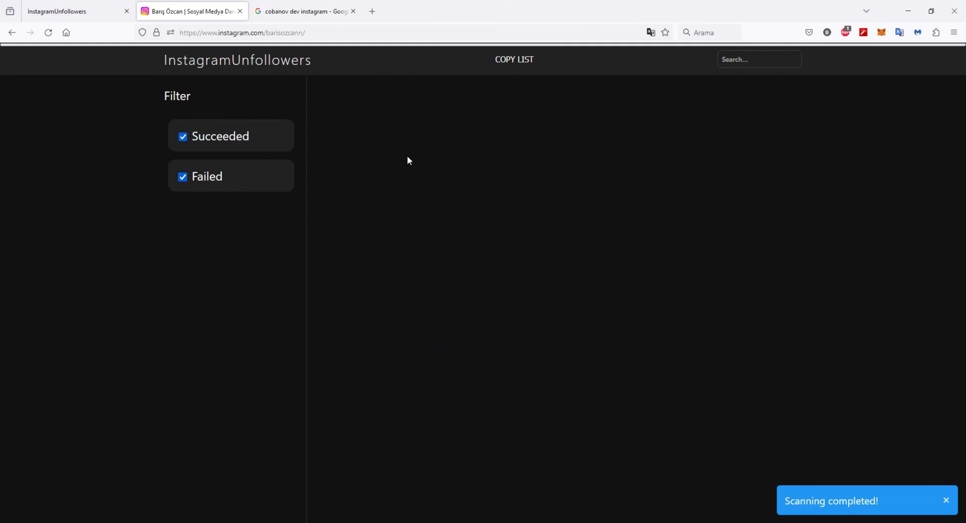
drag(322, 101, 377, 102)
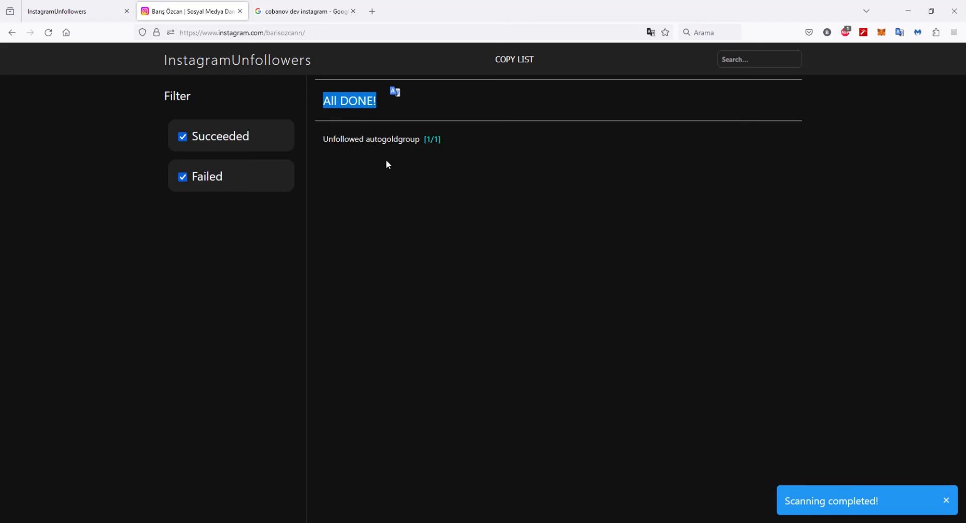